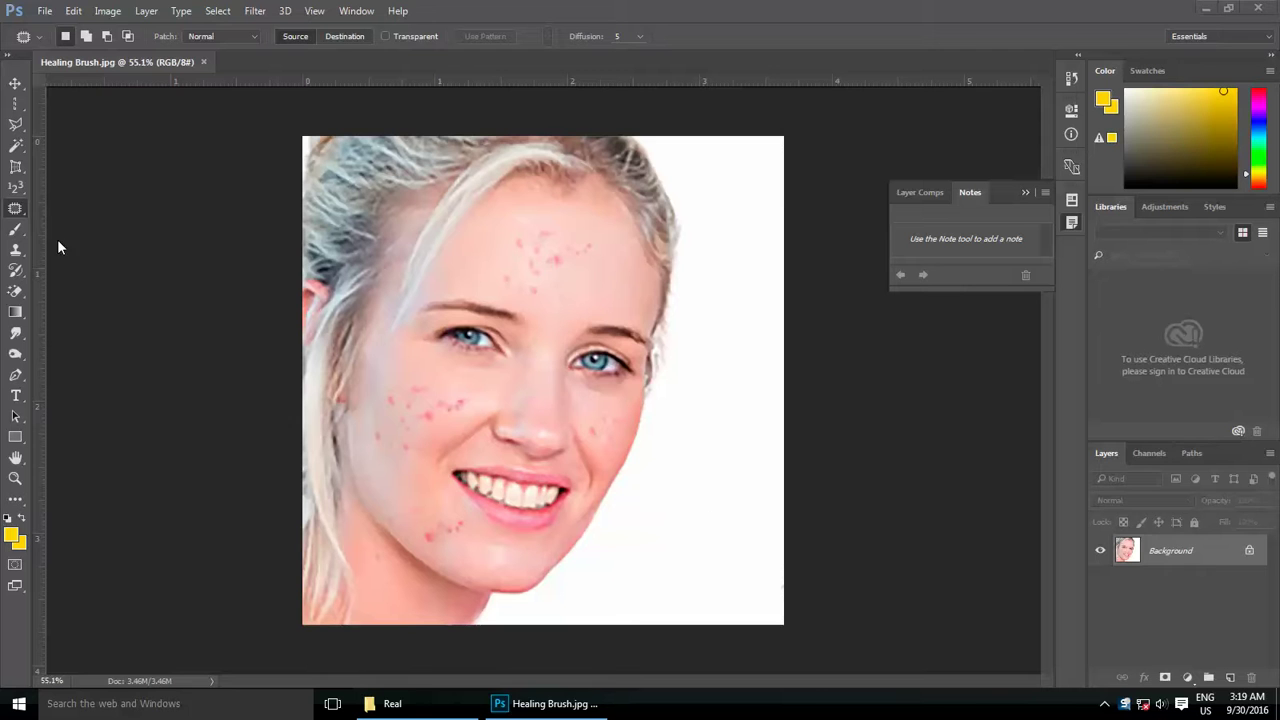
With the Patch Tool, patch the first cluster of forehead acne spots with clean skin.
right_click(15, 207)
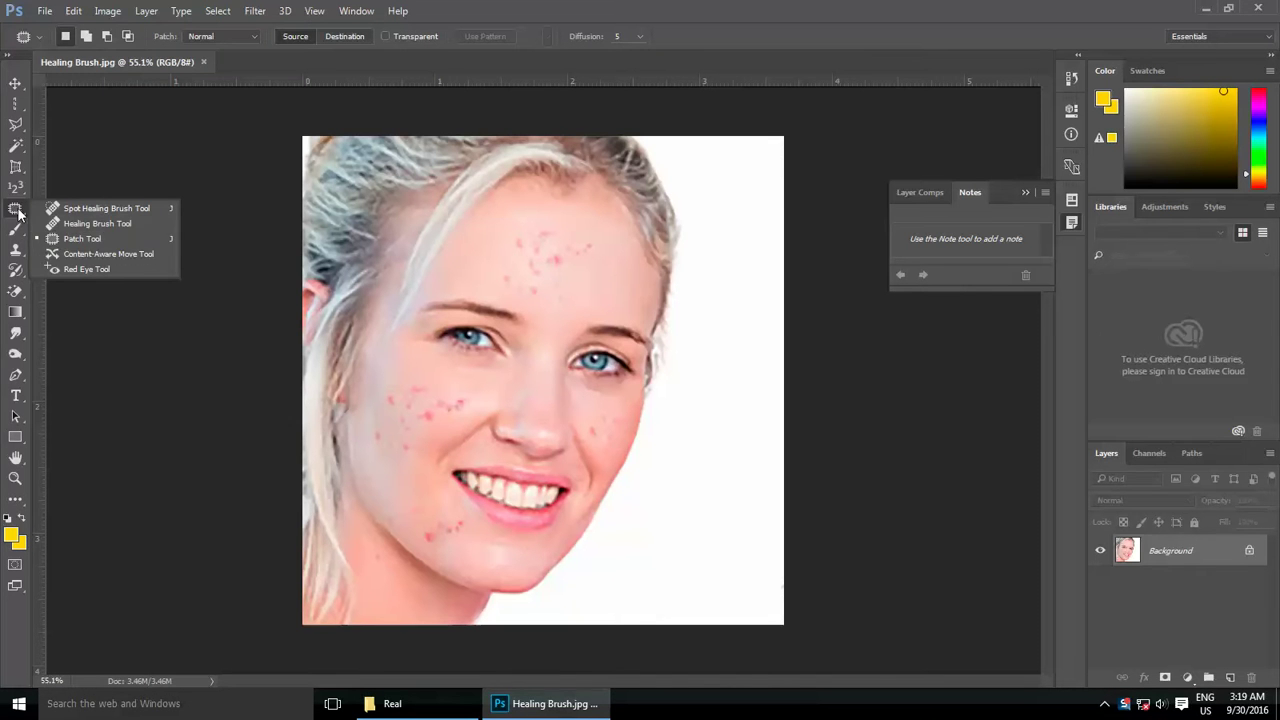
left_click(80, 240)
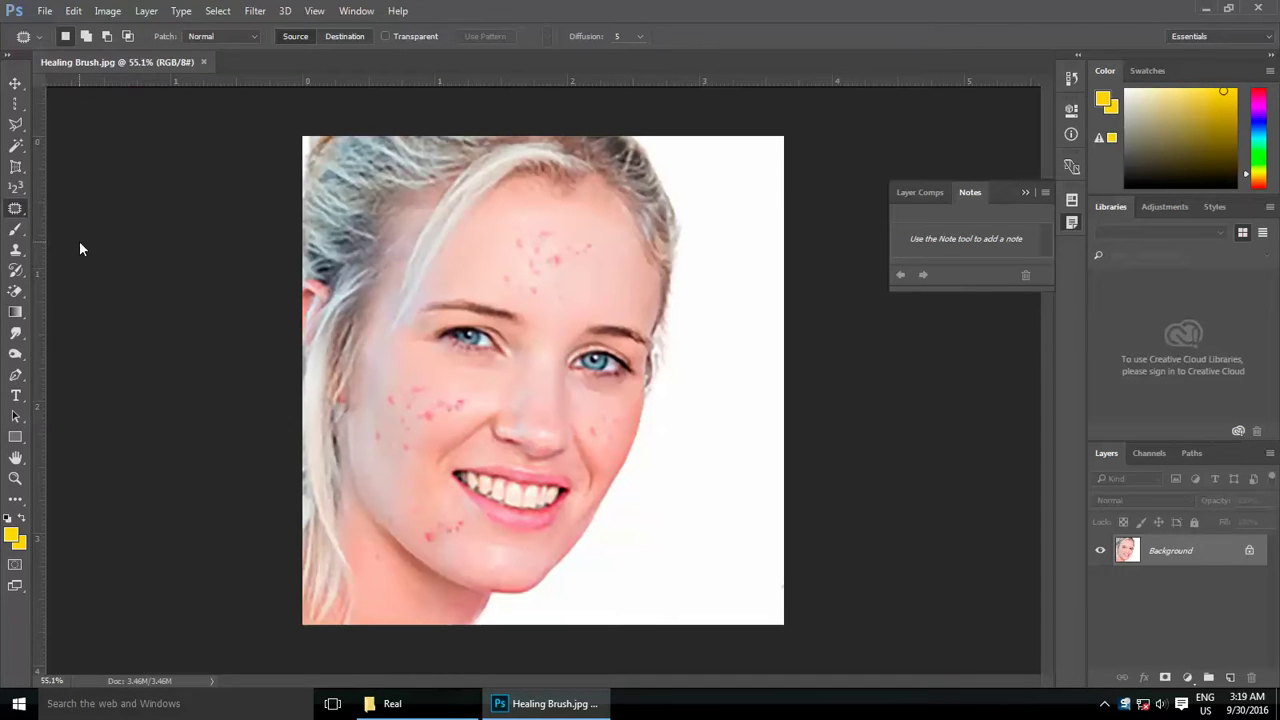
scroll(569, 263, "up", 2)
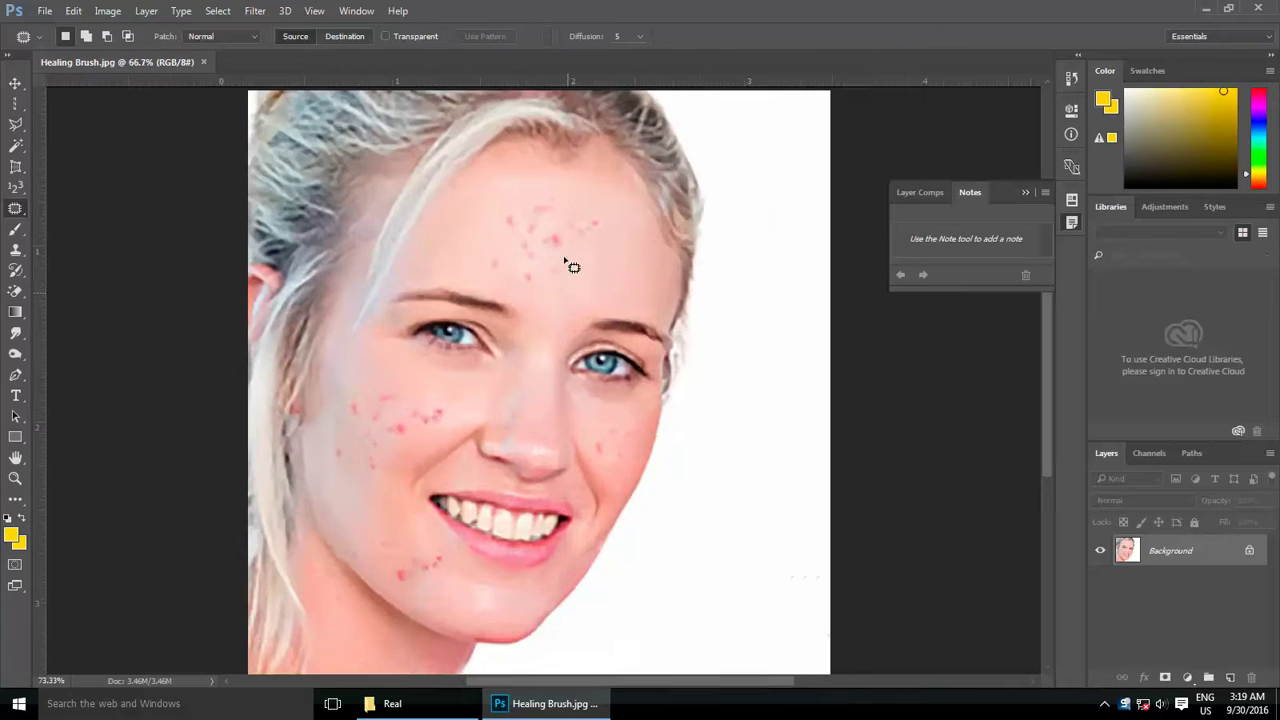
scroll(614, 237, "up", 3)
left_click_drag(618, 222, 622, 214)
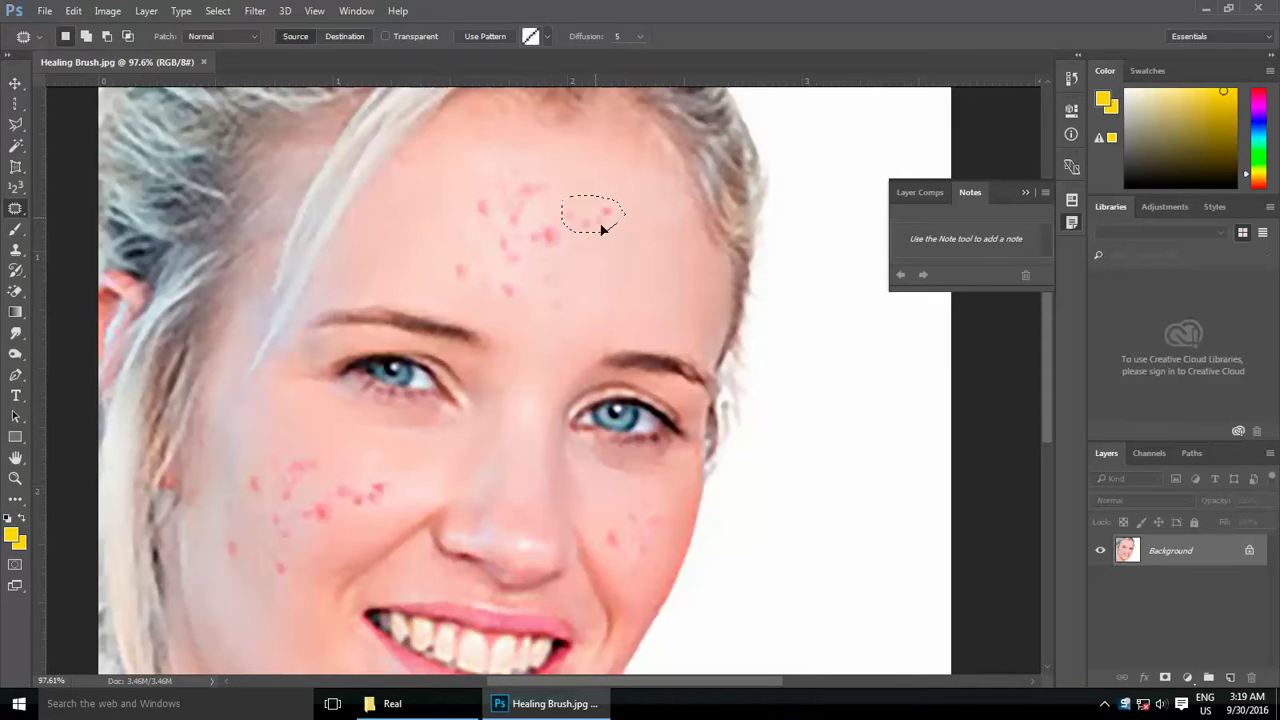
left_click_drag(601, 229, 640, 272)
key("ctrl+d")
Patch the other groups of forehead blemishes onto clean forehead skin.
left_click_drag(560, 318, 566, 316)
left_click_drag(560, 297, 615, 288)
key("ctrl+d")
mouse_move(519, 308)
left_mouse_down()
mouse_move(597, 294)
mouse_move(508, 233)
mouse_move(608, 277)
left_mouse_up()
key("ctrl+d")
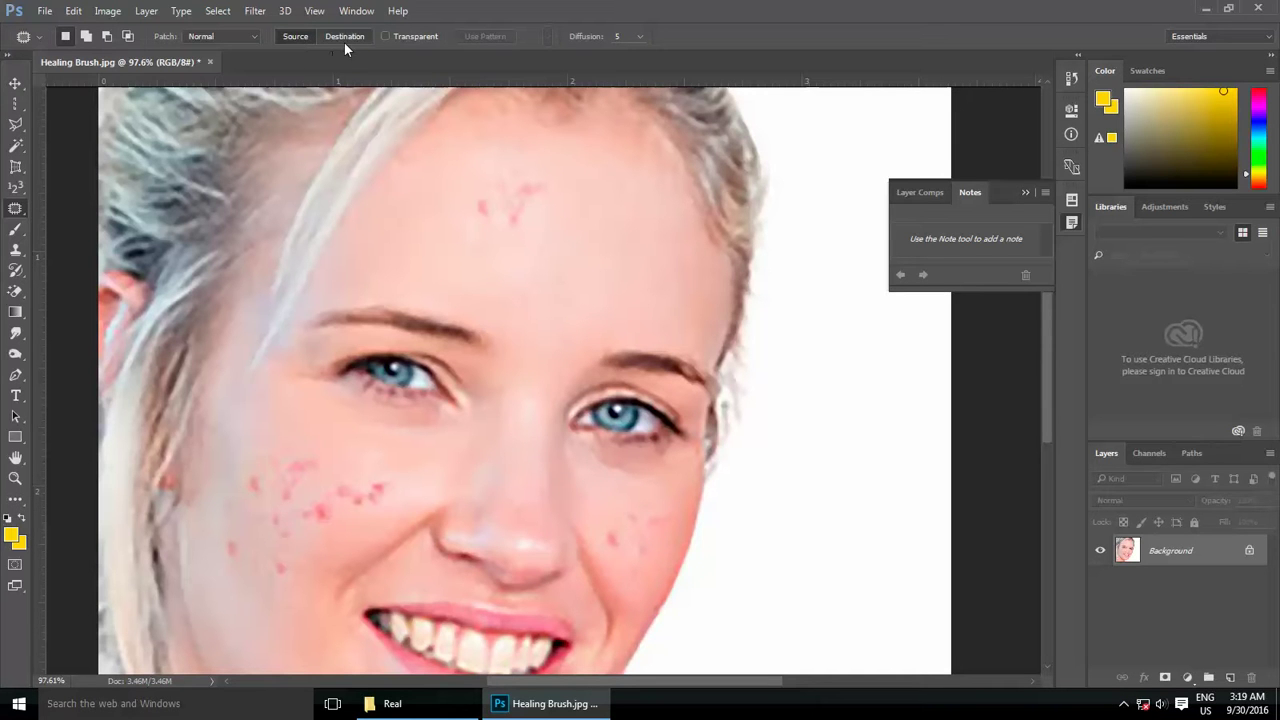
In Destination mode, copy clean forehead skin over the remaining forehead blemishes.
left_click(349, 37)
mouse_move(521, 233)
left_mouse_down()
mouse_move(469, 201)
mouse_move(514, 214)
mouse_move(582, 266)
left_mouse_up()
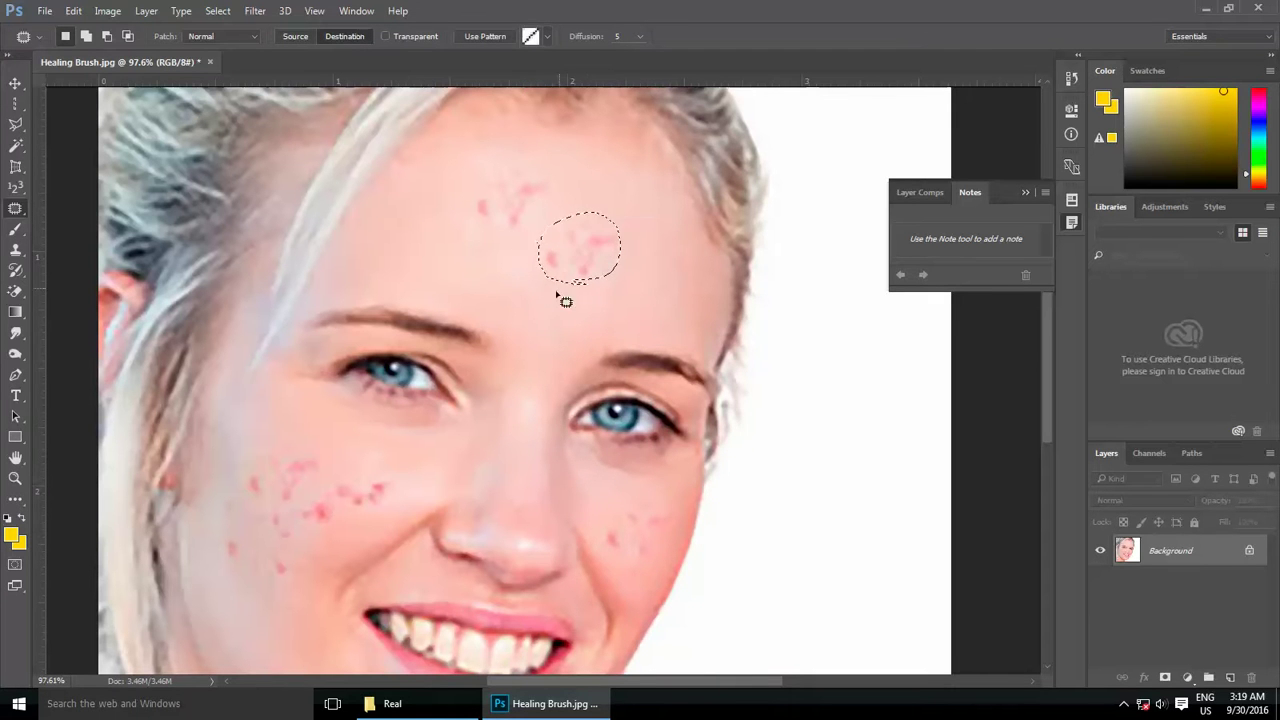
key("ctrl+d")
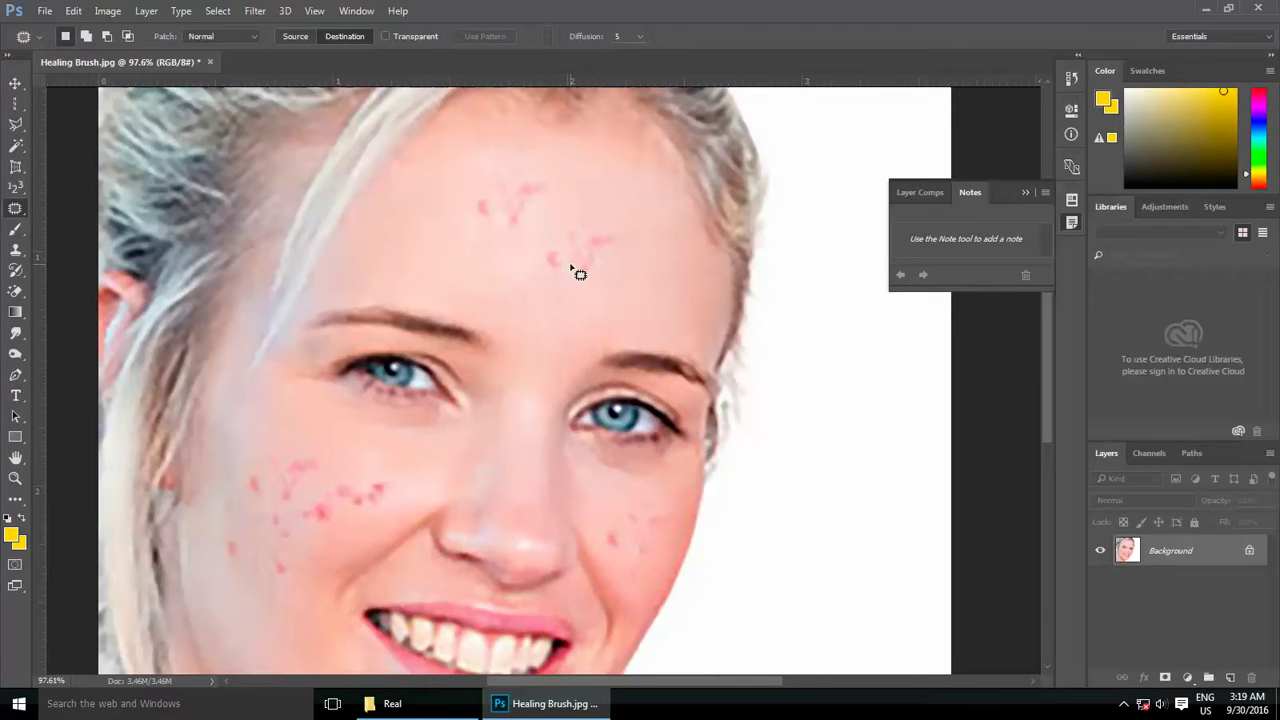
mouse_move(666, 304)
left_mouse_down()
mouse_move(609, 306)
mouse_move(629, 263)
mouse_move(664, 265)
mouse_move(668, 306)
mouse_move(580, 285)
left_mouse_up()
key("ctrl+d")
left_click_drag(651, 314, 612, 246)
key("ctrl+d")
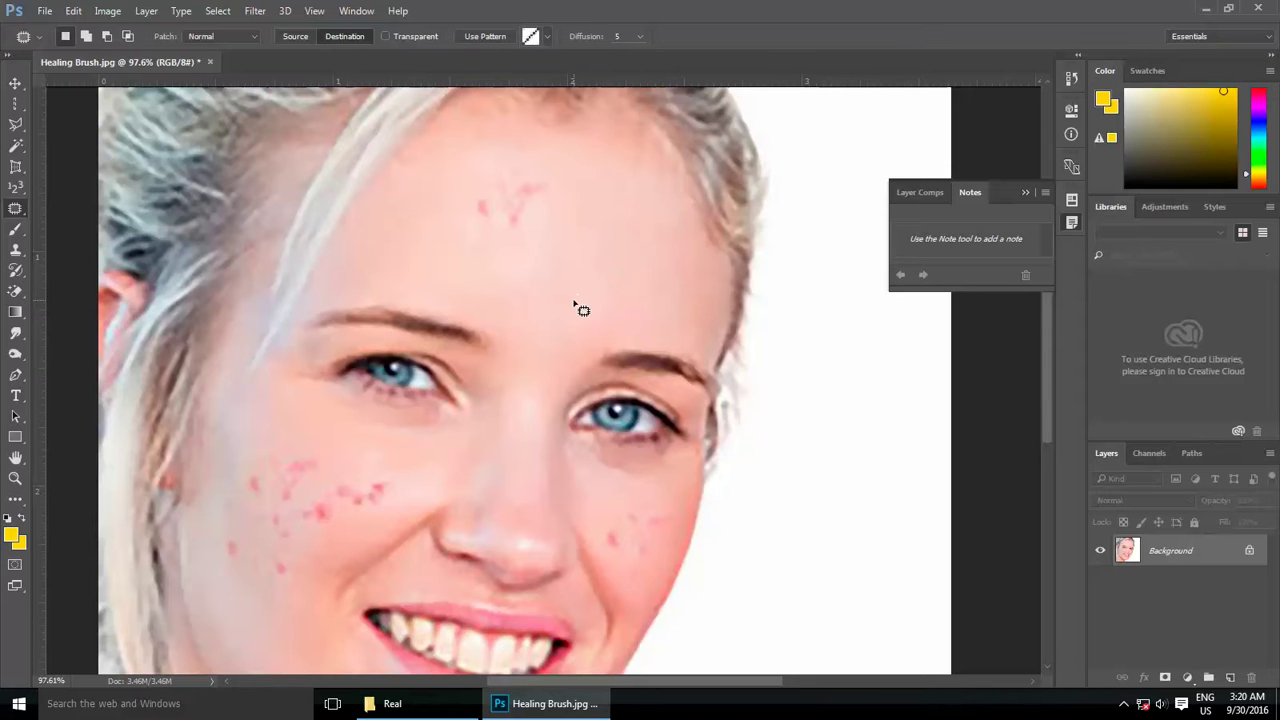
Return the Patch Tool to Source mode and heal the last forehead blemish.
left_click(290, 38)
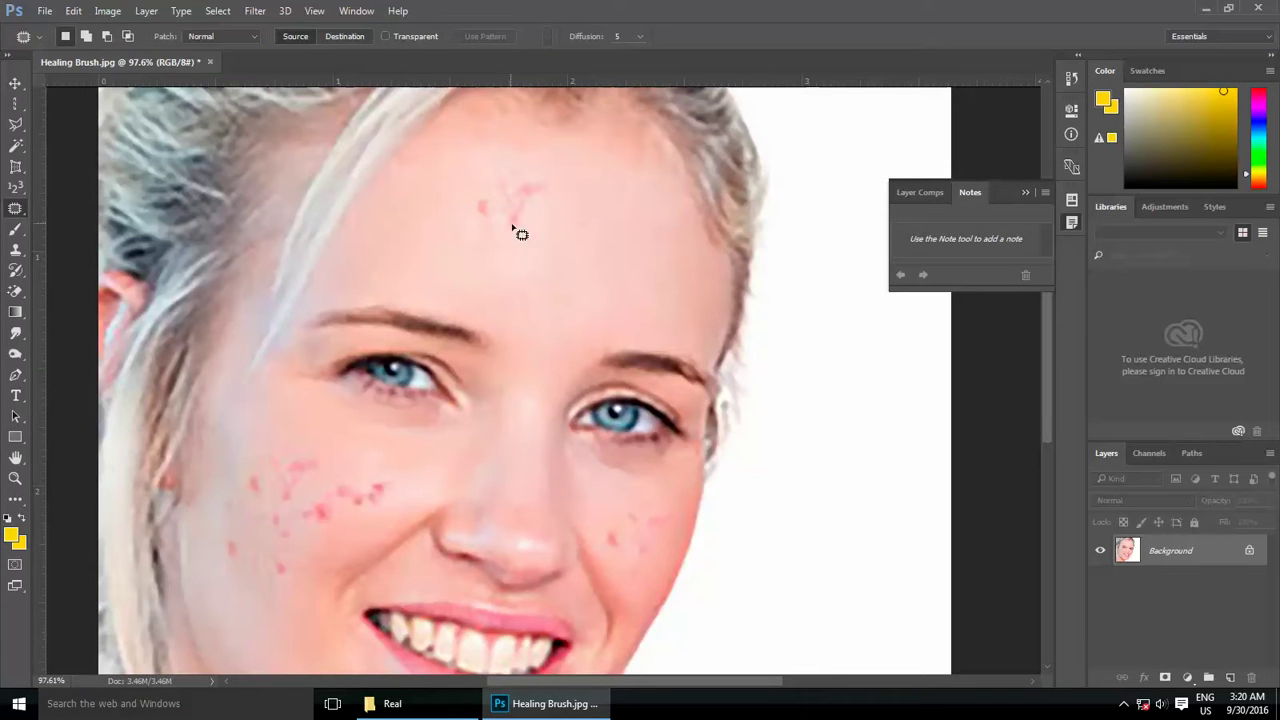
mouse_move(523, 230)
left_mouse_down()
mouse_move(474, 203)
mouse_move(569, 191)
mouse_move(543, 214)
mouse_move(521, 205)
mouse_move(599, 262)
left_mouse_up()
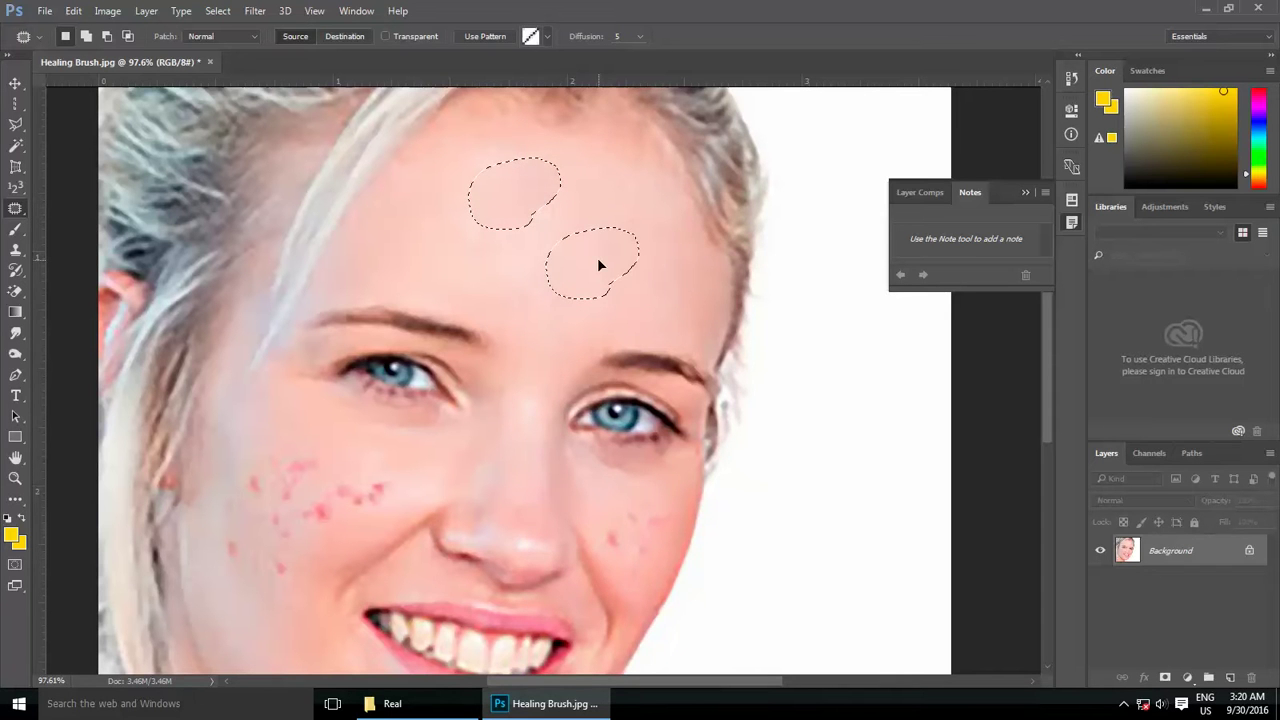
key("ctrl+d")
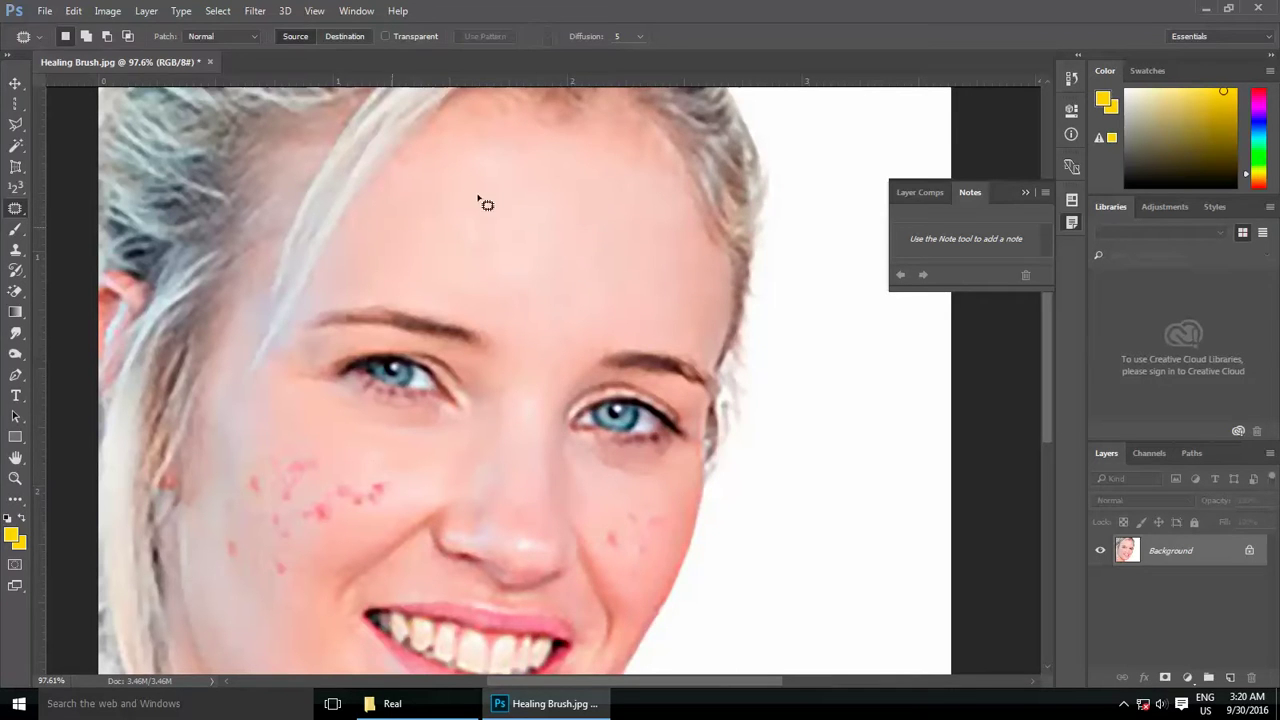
Heal the small spot beside the nose on the right cheek.
scroll(626, 273, "down", 3)
scroll(560, 515, "up", 3)
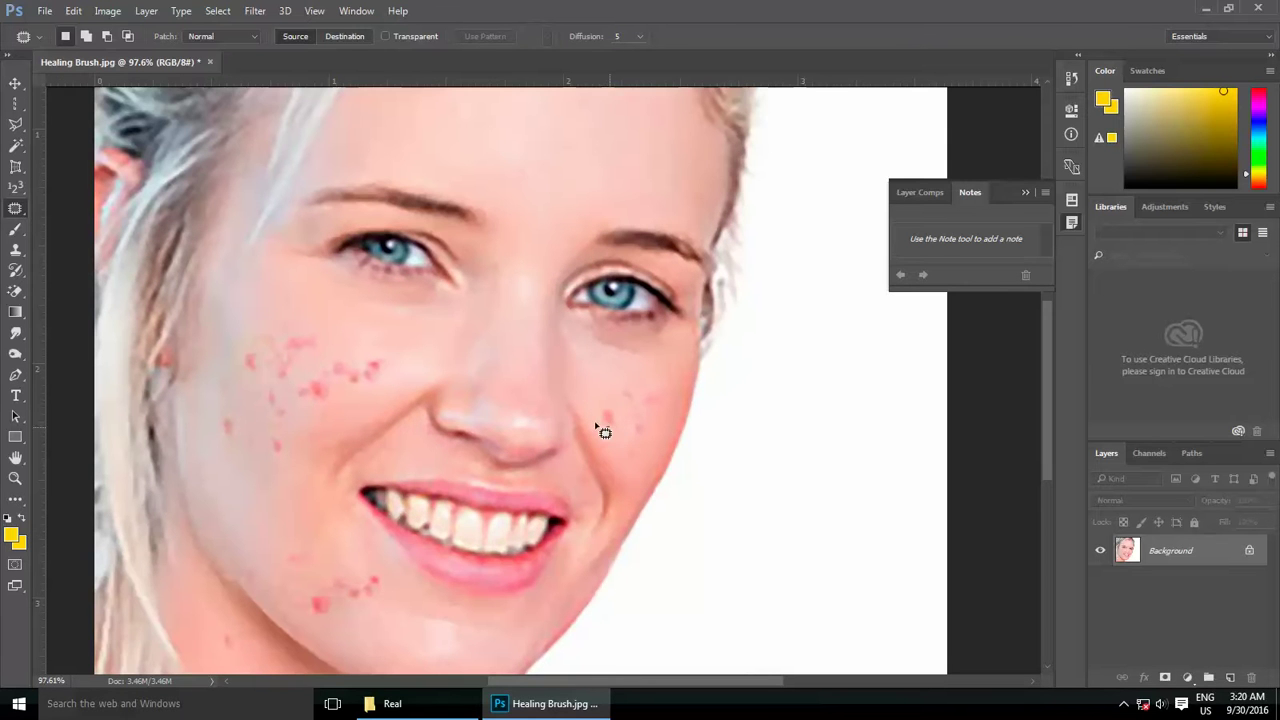
mouse_move(600, 428)
left_mouse_down()
mouse_move(623, 434)
mouse_move(625, 405)
mouse_move(586, 363)
left_mouse_up()
left_click(586, 351)
key("ctrl+d")
Patch several left-cheek blemishes with nearby clean skin.
mouse_move(375, 385)
left_mouse_down()
mouse_move(392, 378)
mouse_move(357, 334)
left_mouse_up()
key("ctrl+d")
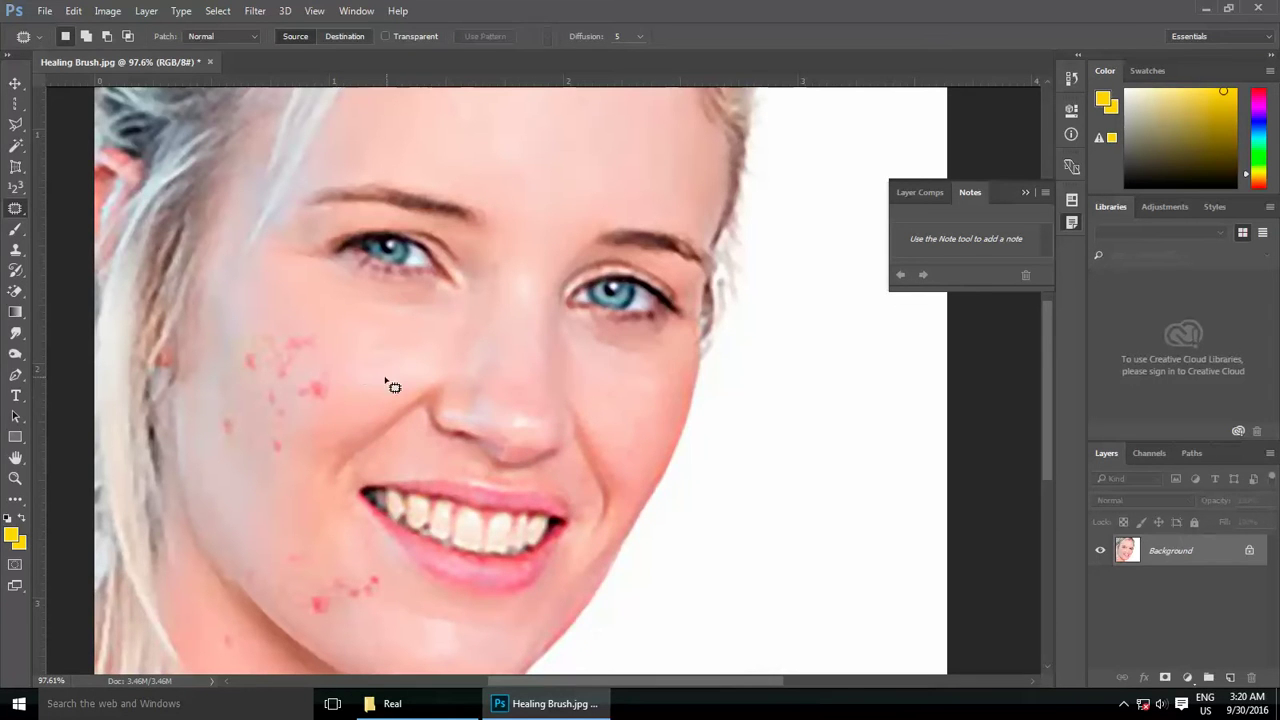
mouse_move(386, 382)
left_mouse_down()
mouse_move(408, 343)
mouse_move(443, 357)
left_mouse_up()
key("ctrl+d")
mouse_move(298, 397)
left_mouse_down()
mouse_move(337, 391)
mouse_move(380, 357)
left_mouse_up()
key("ctrl+d")
right_click(15, 208)
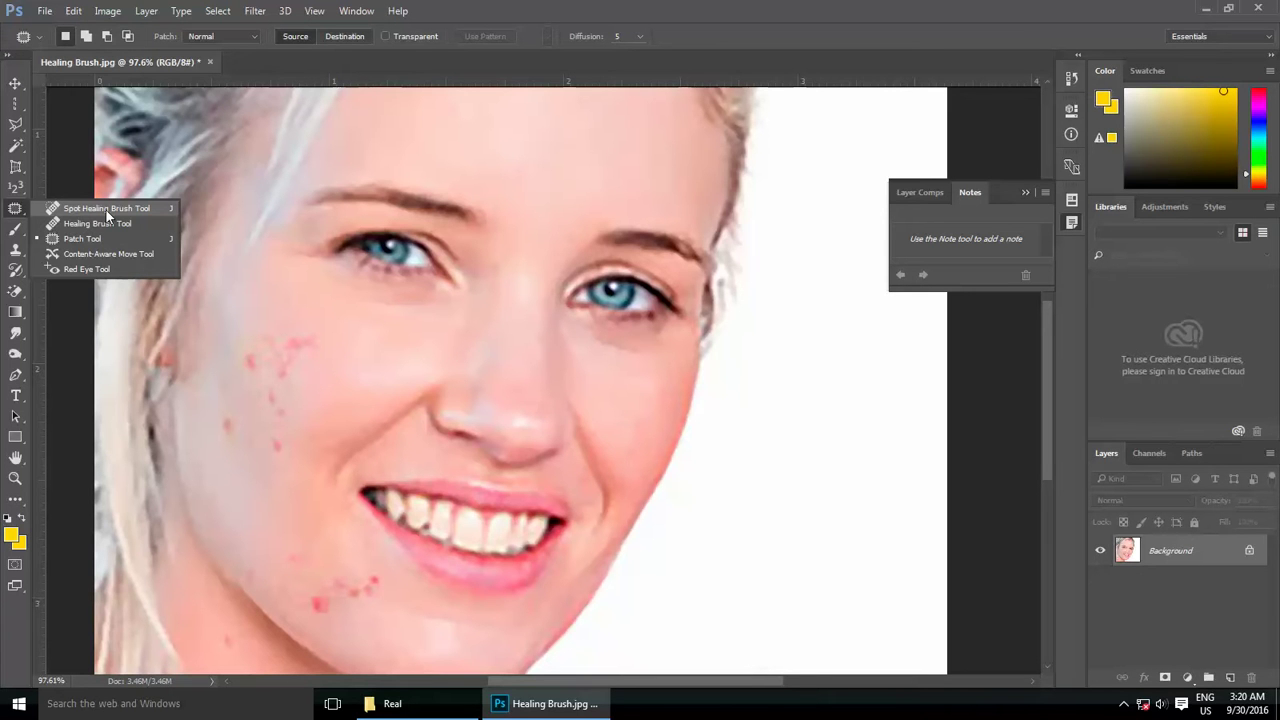
Patch the remaining red blemishes on the upper and lower left cheek.
scroll(266, 257, "down", 5)
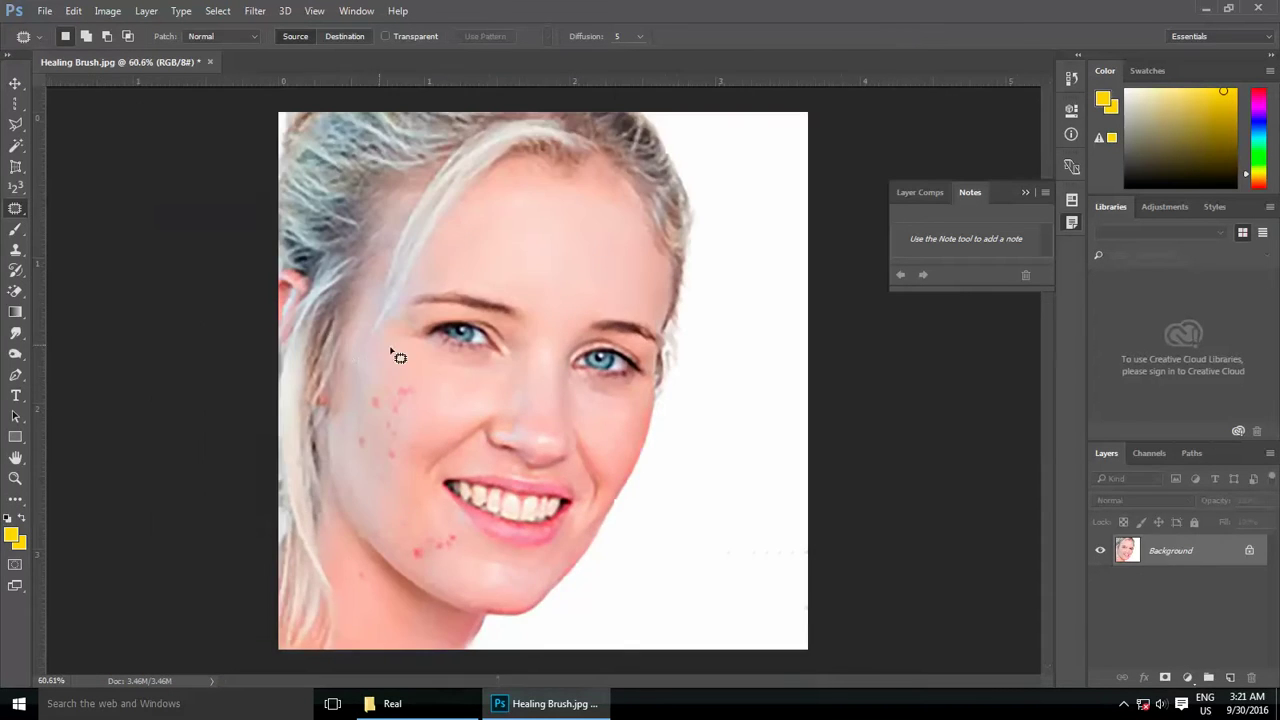
scroll(393, 352, "up", 2)
scroll(410, 432, "up", 3)
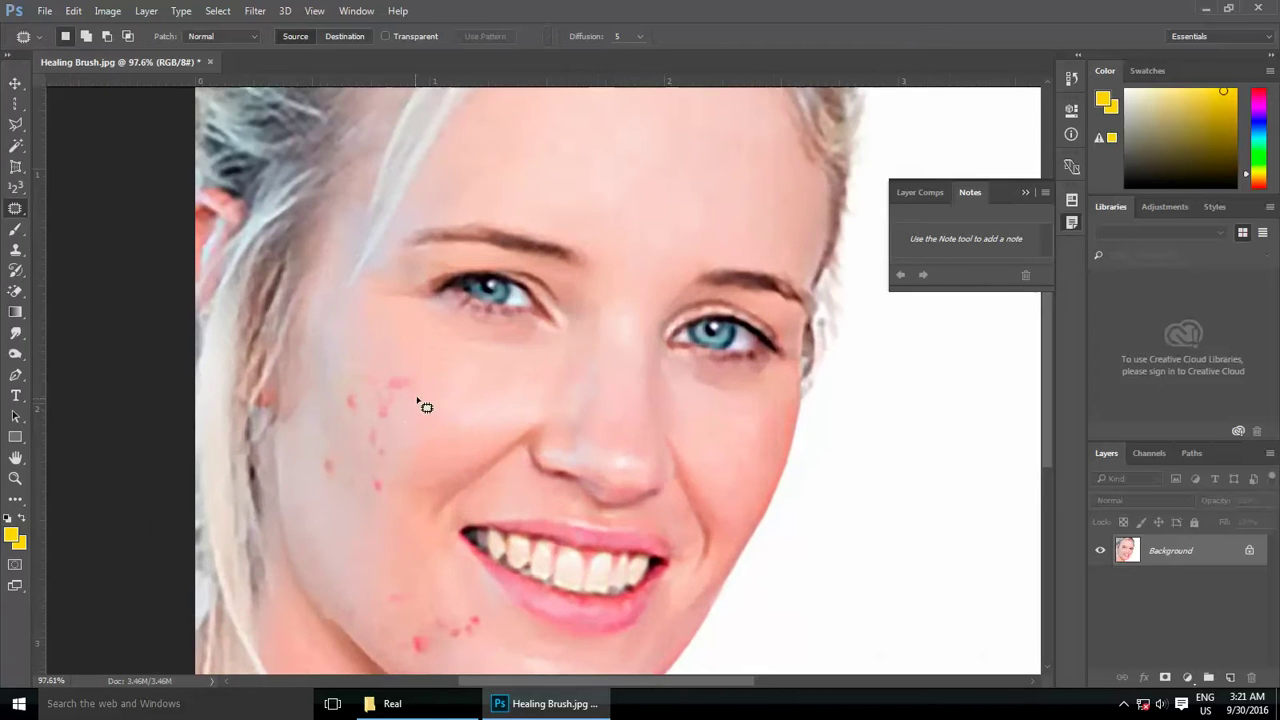
mouse_move(425, 388)
left_mouse_down()
mouse_move(391, 397)
mouse_move(462, 412)
left_mouse_up()
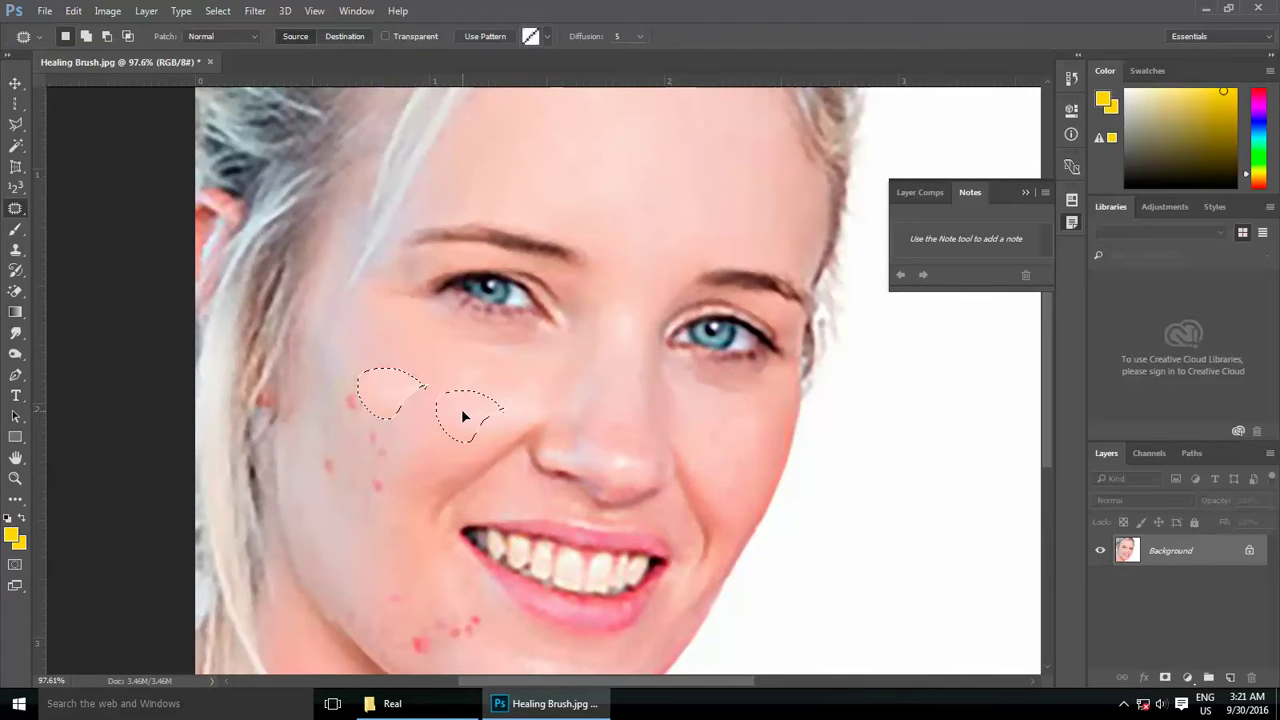
key("ctrl+d")
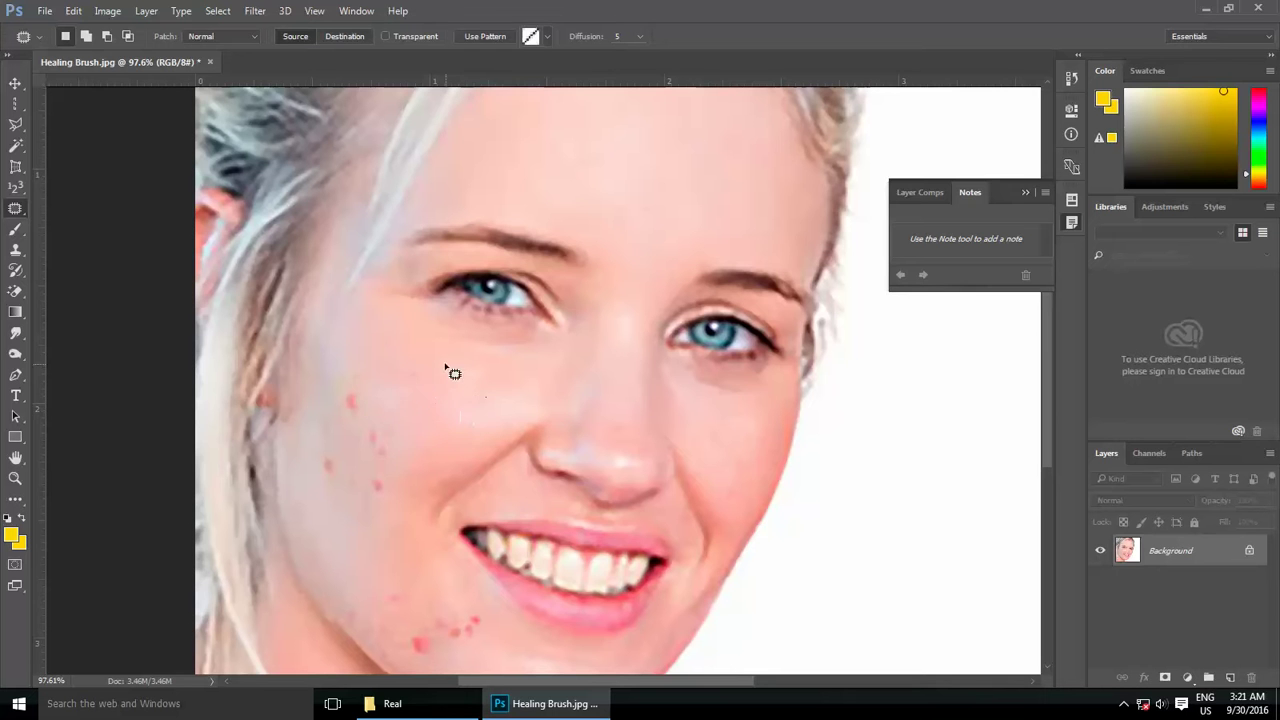
mouse_move(391, 506)
left_mouse_down()
mouse_move(383, 426)
mouse_move(406, 437)
mouse_move(438, 425)
left_mouse_up()
key("ctrl+d")
Open the sepia photo Clone Stamp.jpg.
left_click(45, 10)
left_click(62, 47)
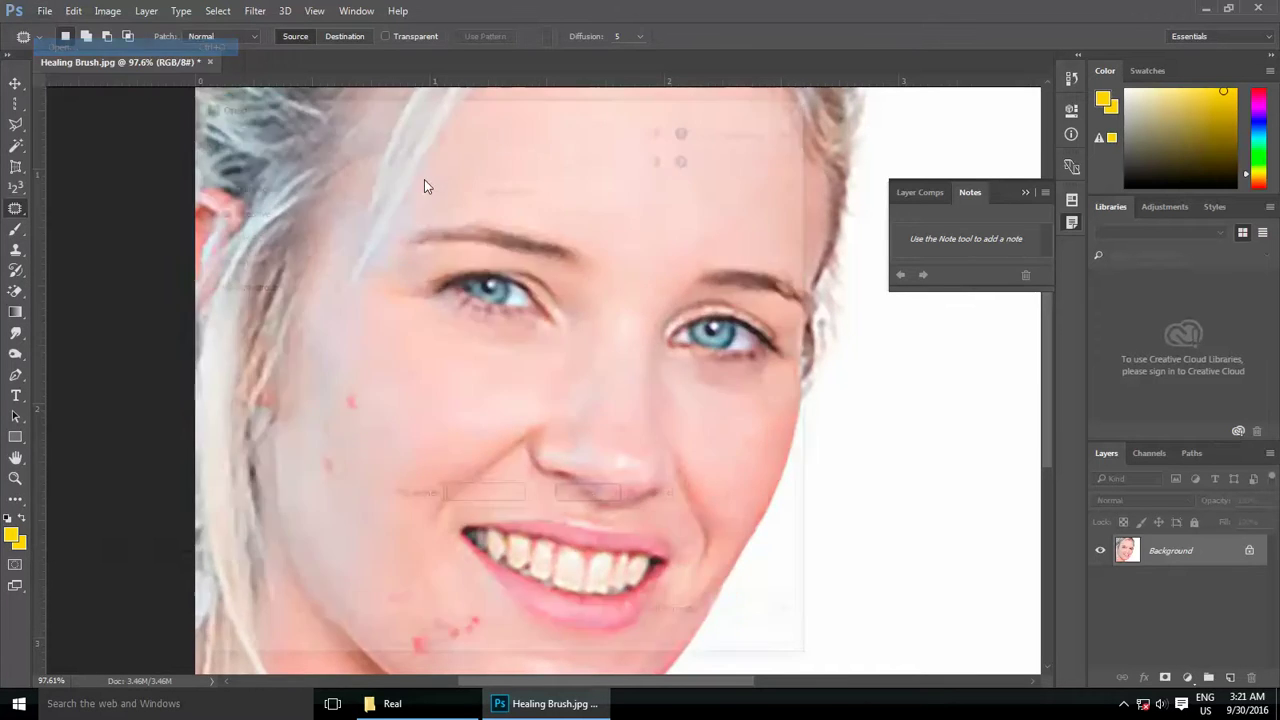
left_click(548, 312)
scroll(530, 290, "down", 3)
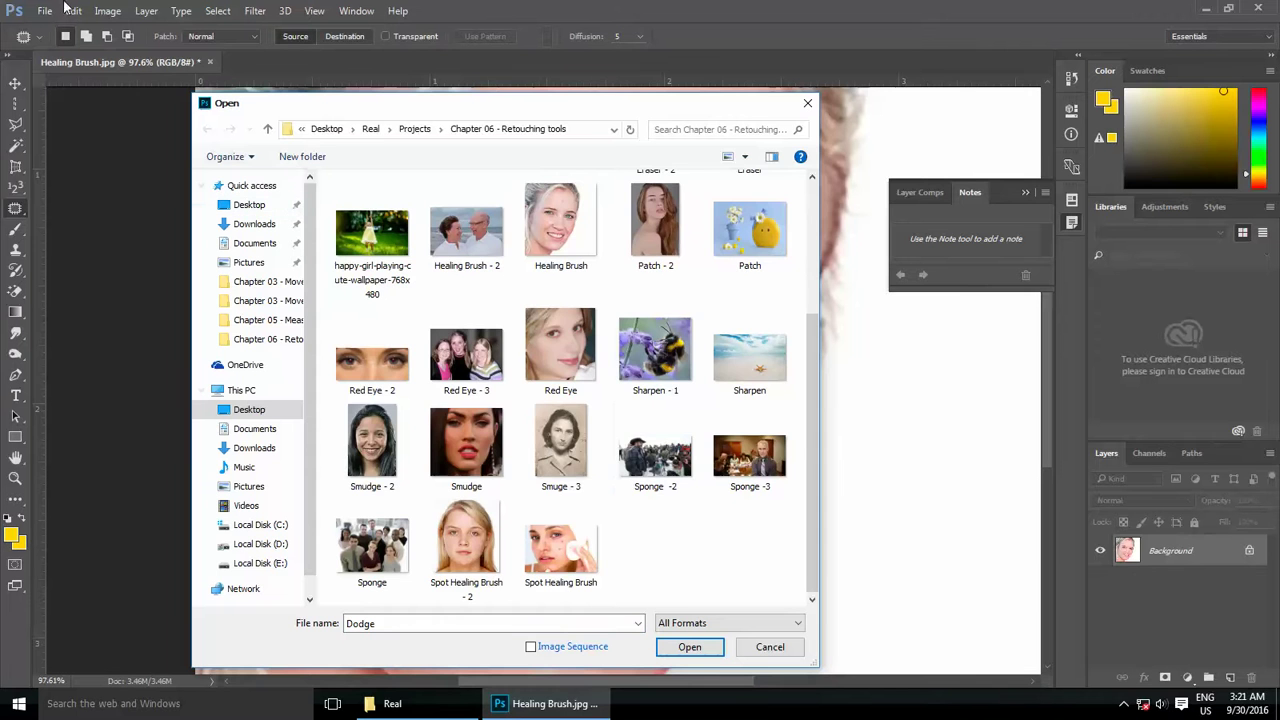
scroll(600, 410, "up", 3)
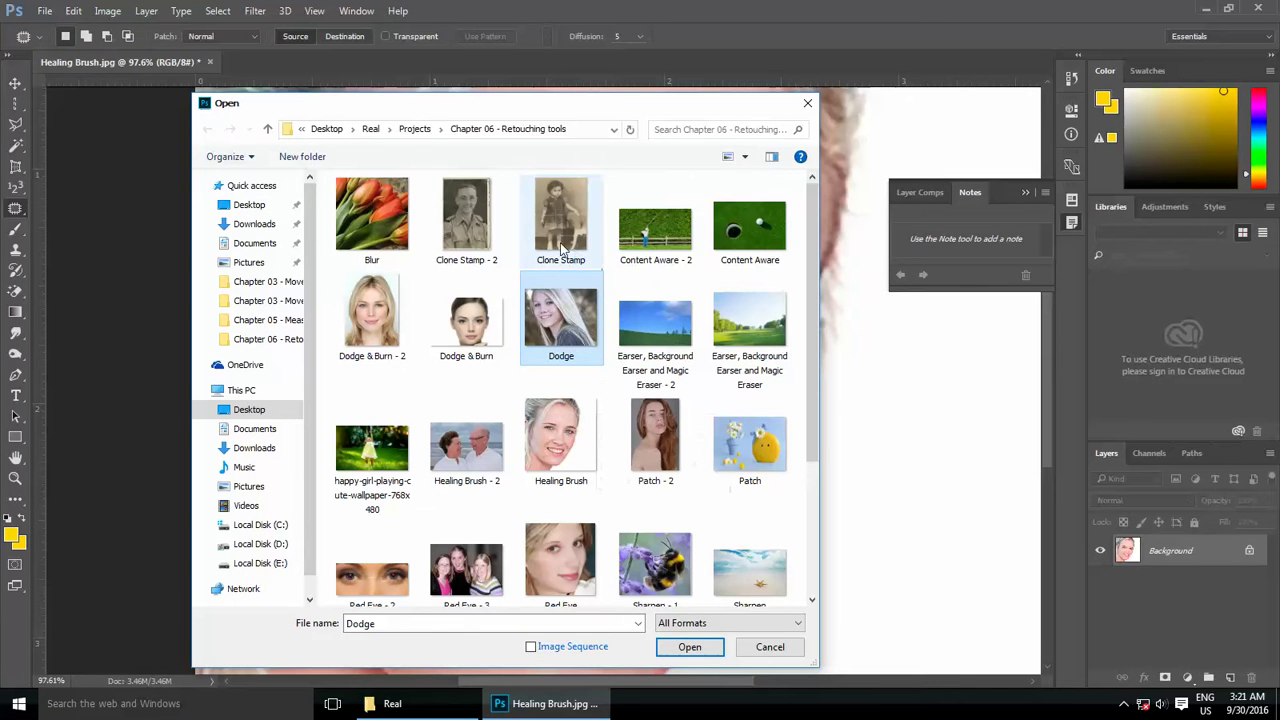
left_click(562, 230)
left_click(690, 647)
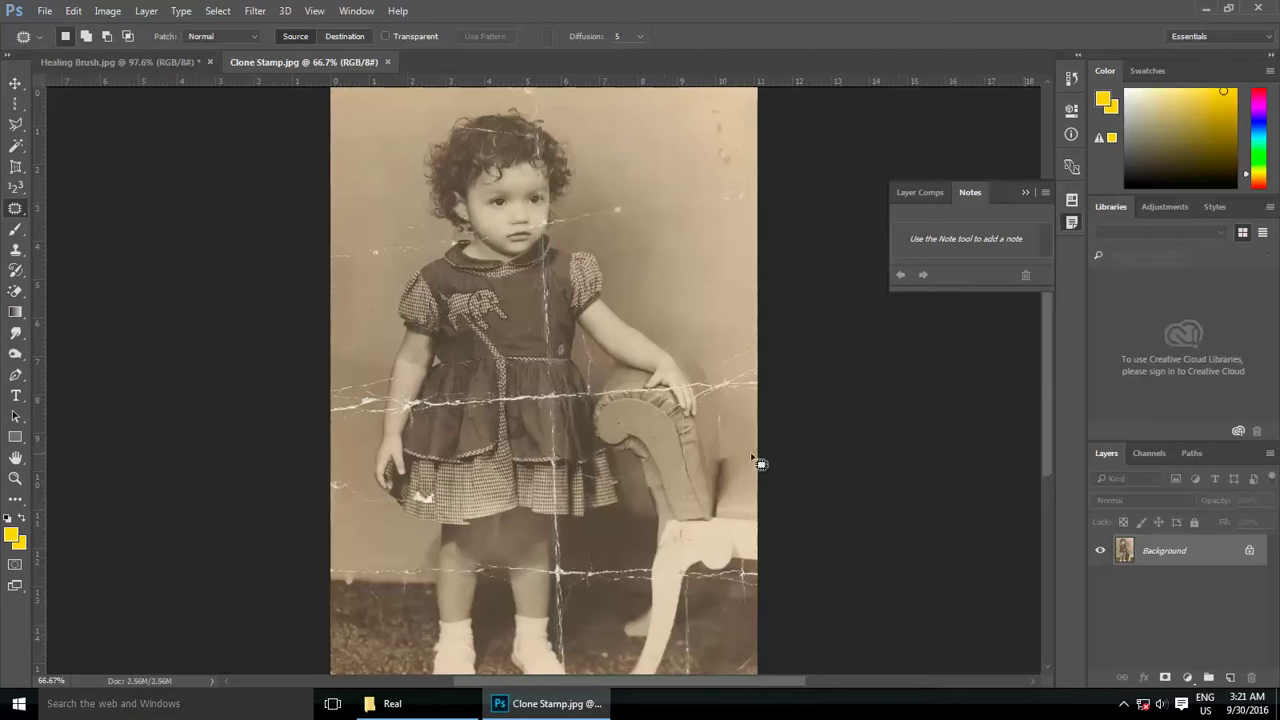
Patch the crack beside the girl's face with clean background and dismiss the no-pixels warning.
scroll(643, 200, "up", 3)
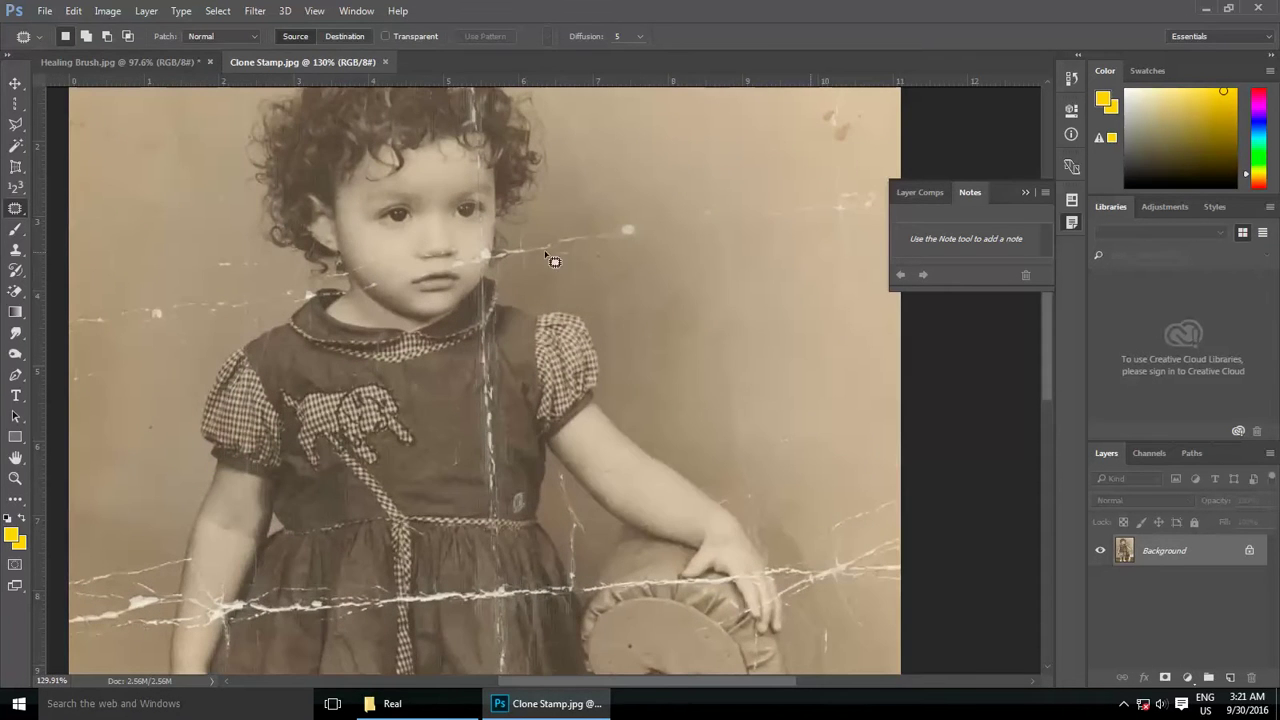
scroll(554, 261, "up", 2)
scroll(522, 260, "up", 1)
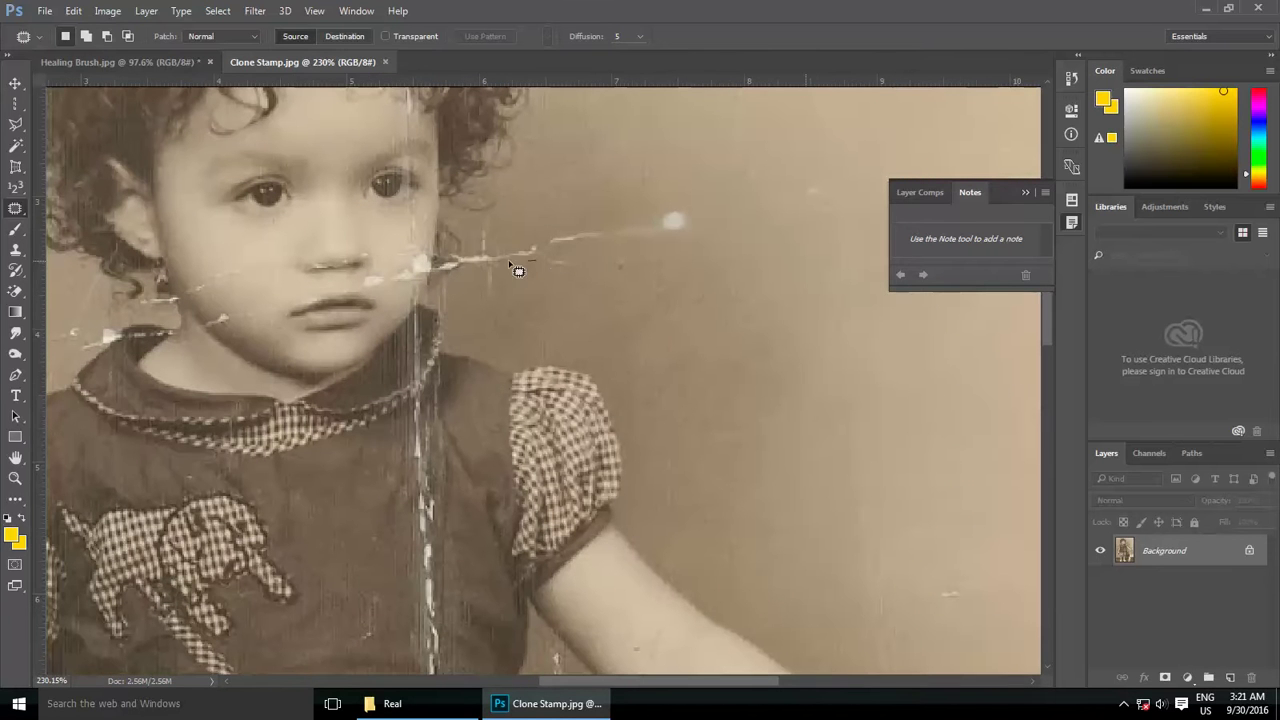
mouse_move(512, 266)
left_mouse_down()
mouse_move(630, 324)
mouse_move(600, 272)
mouse_move(604, 227)
mouse_move(651, 243)
mouse_move(633, 267)
mouse_move(573, 211)
left_mouse_up()
key("ctrl+d")
left_click(610, 265)
left_click(611, 263)
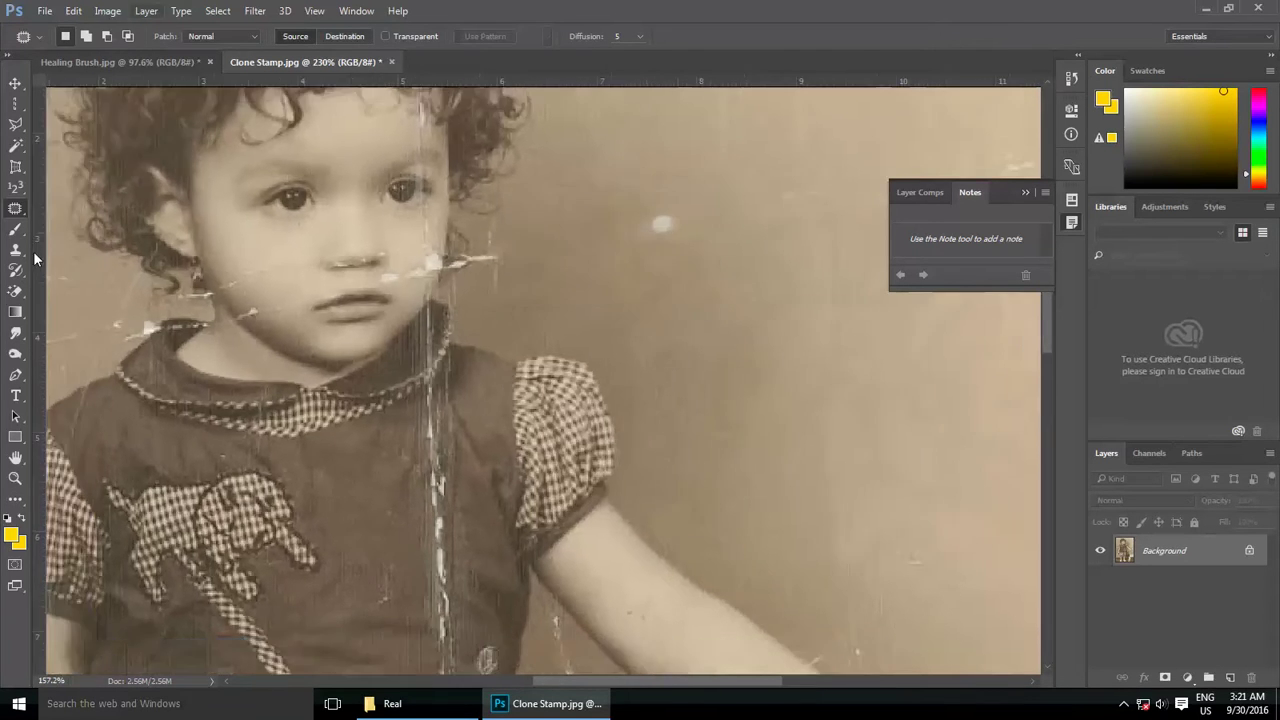
Cover the crack left of the face and the white scratch near the chin.
mouse_move(77, 352)
left_mouse_down()
mouse_move(160, 362)
mouse_move(115, 295)
left_mouse_up()
key("ctrl+d")
scroll(342, 343, "up", 3)
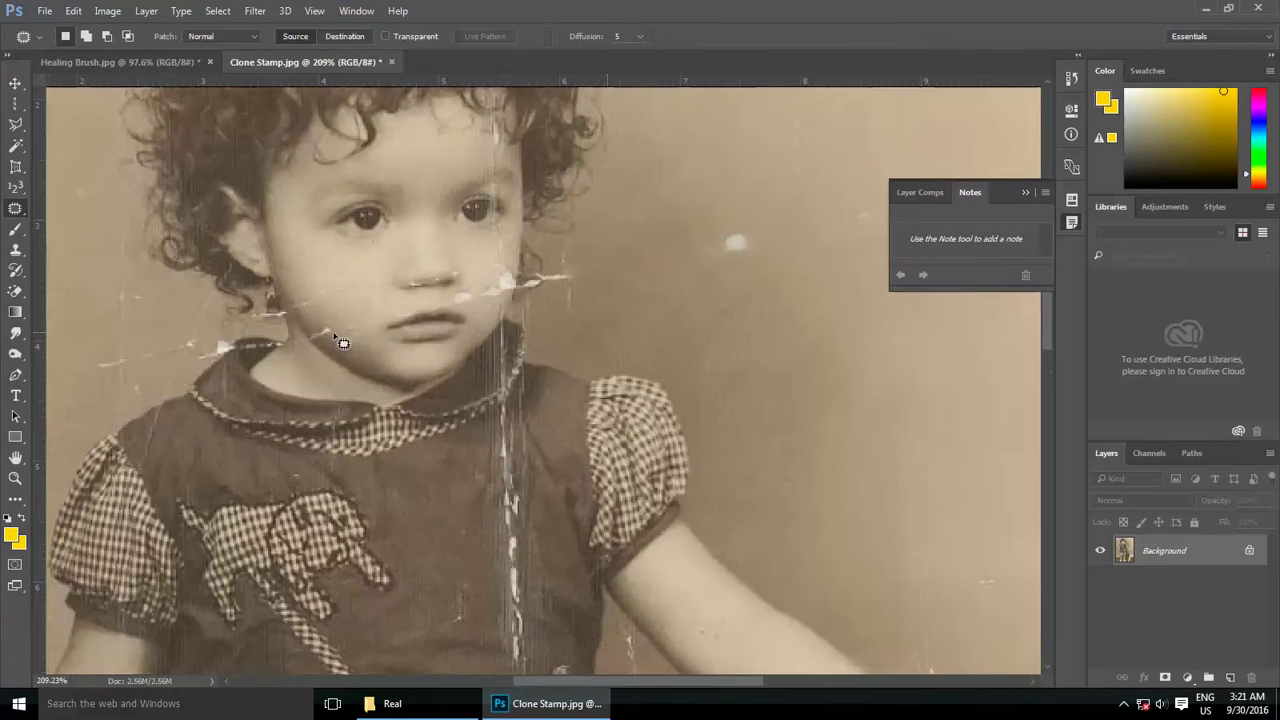
mouse_move(342, 343)
left_mouse_down()
mouse_move(316, 307)
mouse_move(343, 292)
mouse_move(329, 277)
mouse_move(320, 309)
mouse_move(305, 306)
mouse_move(320, 340)
mouse_move(302, 352)
mouse_move(150, 355)
mouse_move(171, 357)
left_mouse_up()
key("ctrl+d")
key("ctrl+d")
key("ctrl+d")
key("ctrl+d")
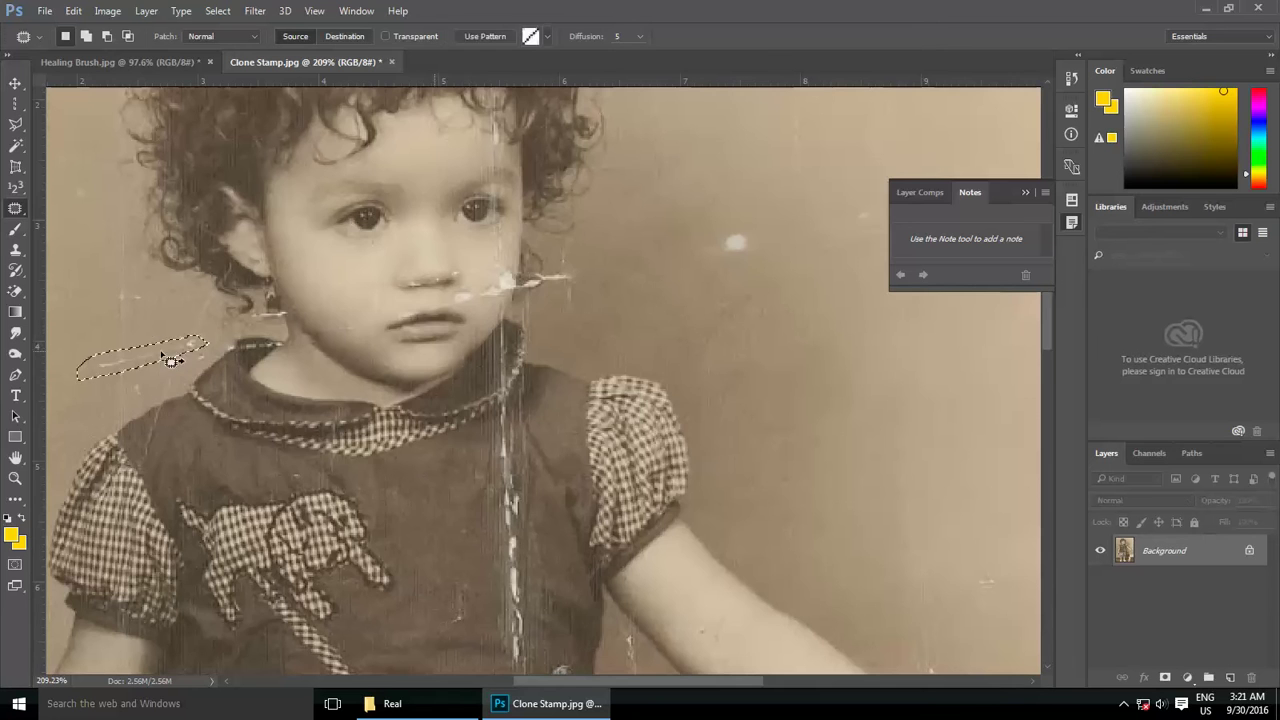
scroll(131, 294, "down", 3)
right_click(12, 210)
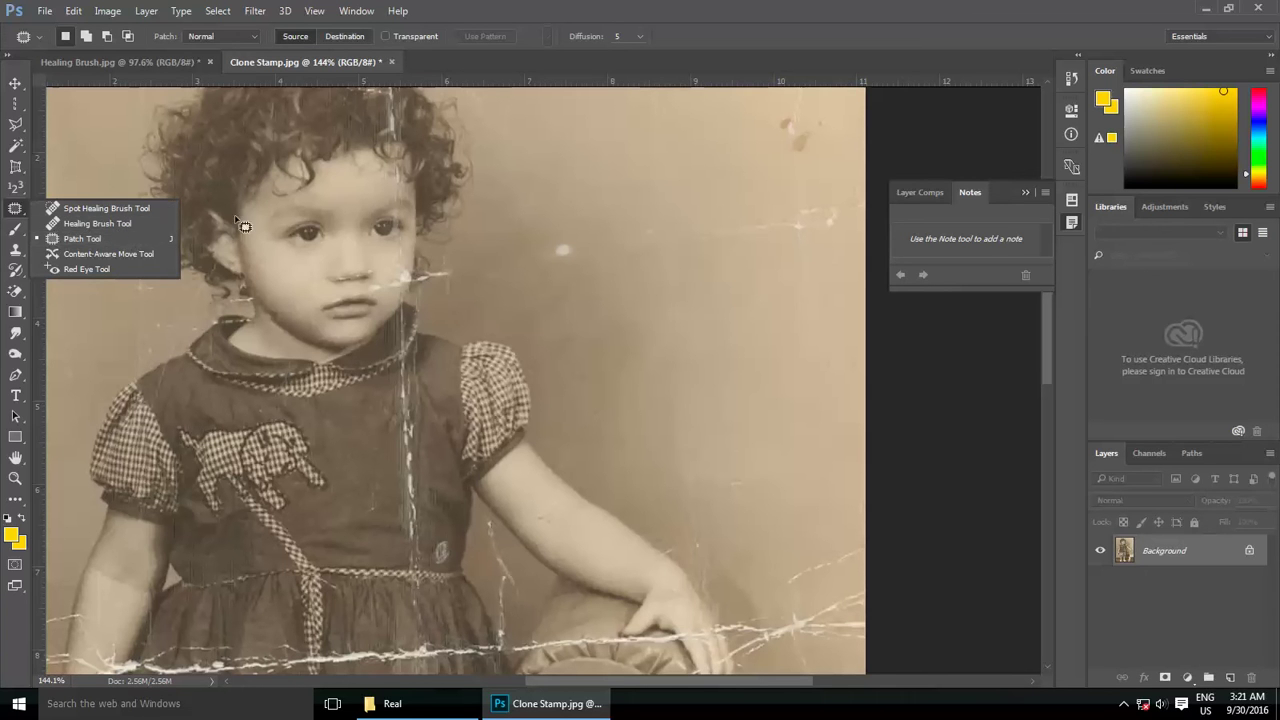
left_click(668, 222)
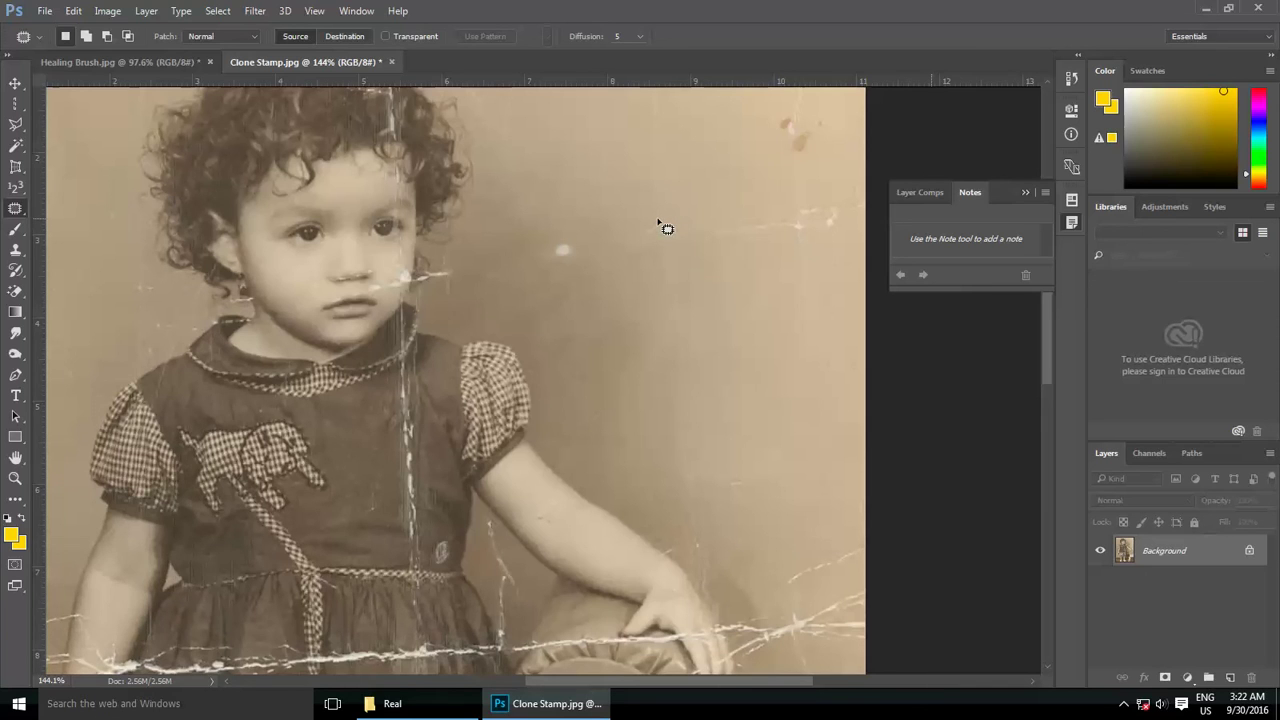